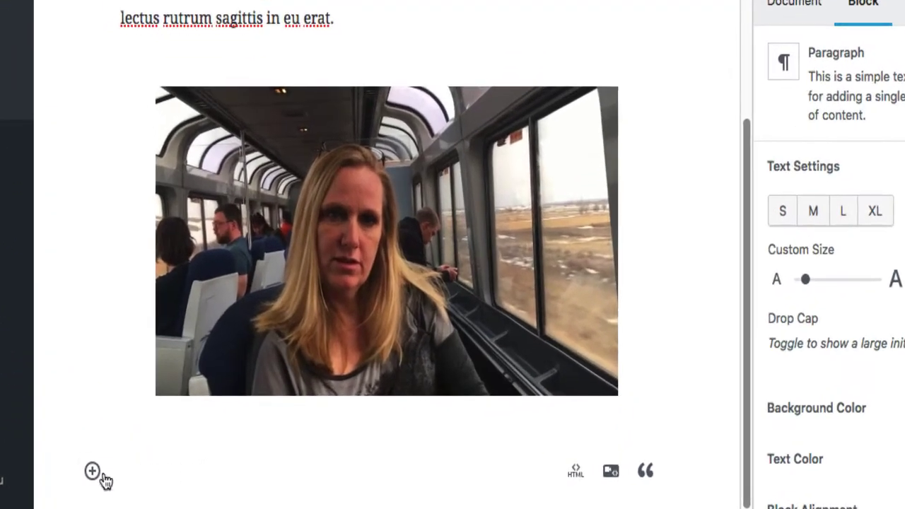
Add an Image block below the embedded video in the post
left_click(94, 472)
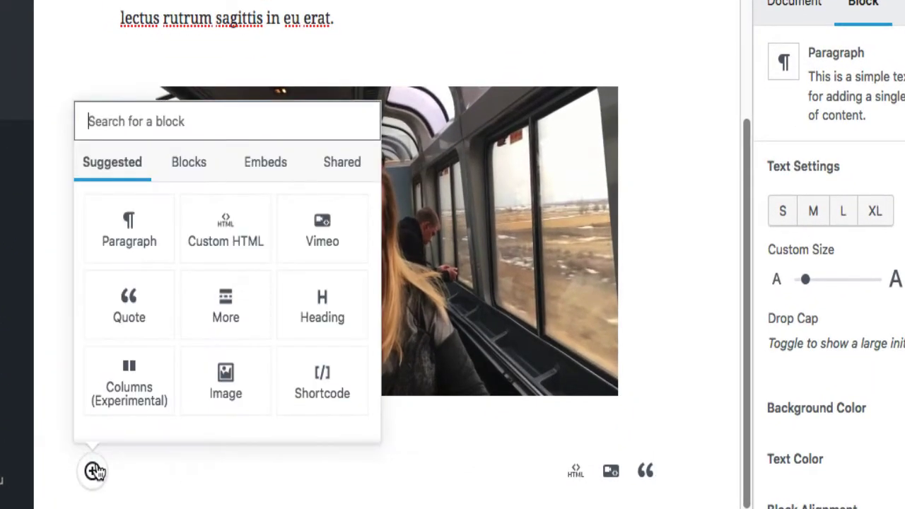
left_click(192, 180)
scroll(307, 309, "down", 1)
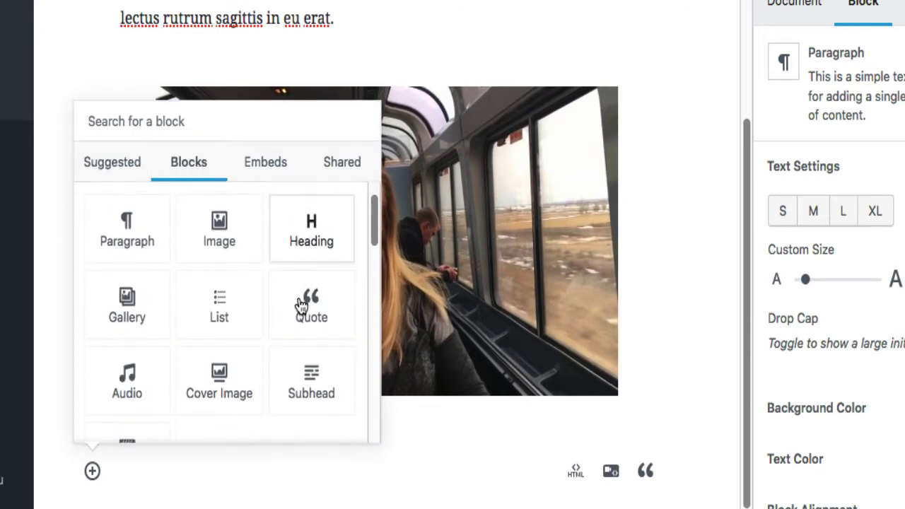
left_click(226, 228)
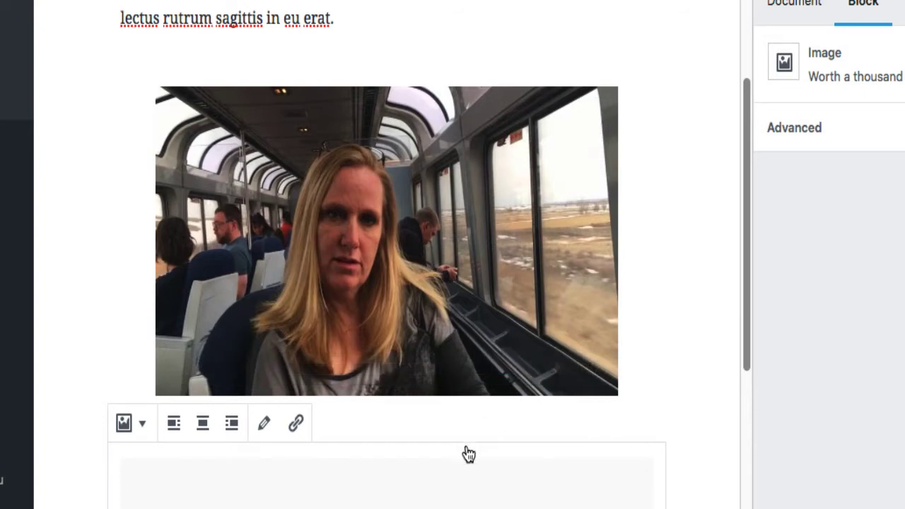
Fill the empty Image block with texas-landscape.jpg from the Media Library, leaving its alt text blank
scroll(469, 452, "down", 2)
scroll(474, 450, "down", 2)
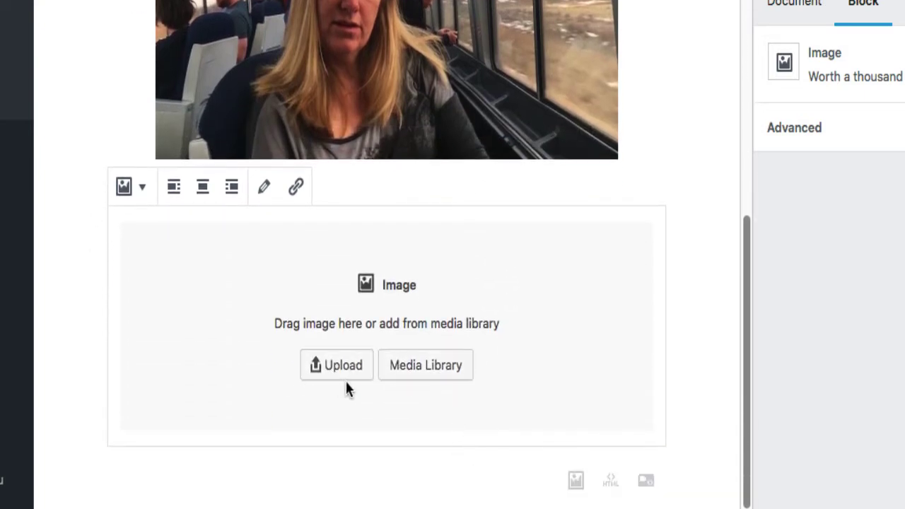
left_click(401, 375)
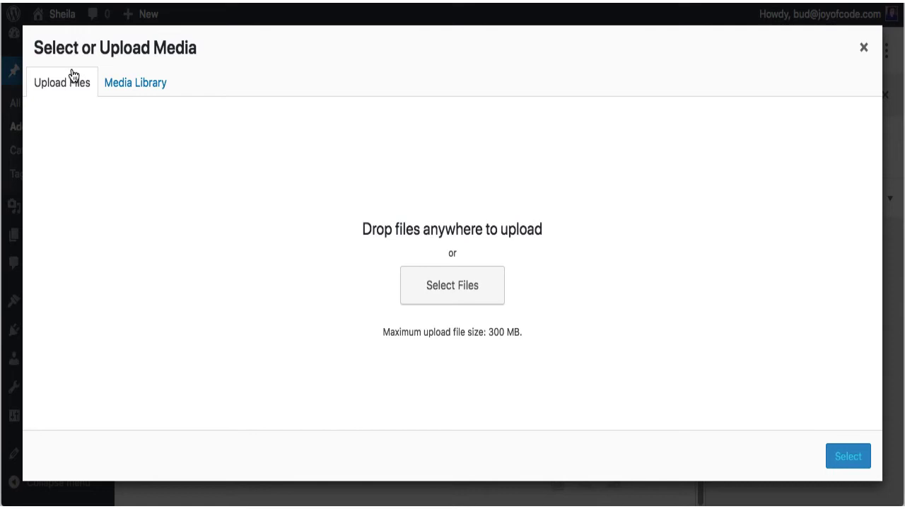
left_click(115, 81)
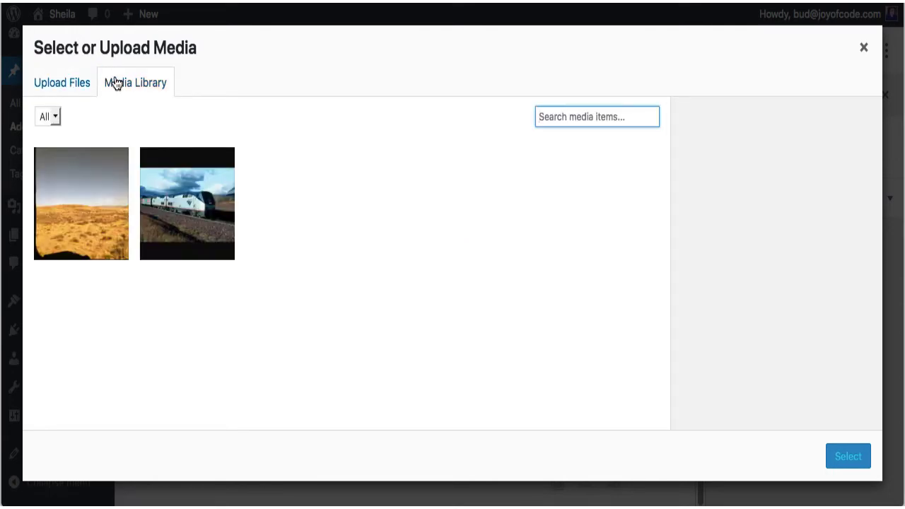
left_click(78, 198)
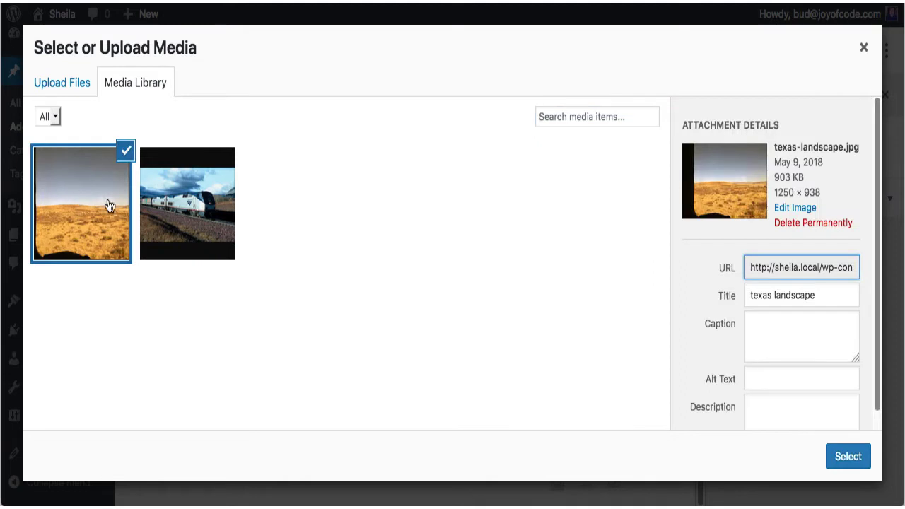
scroll(759, 340, "down", 1)
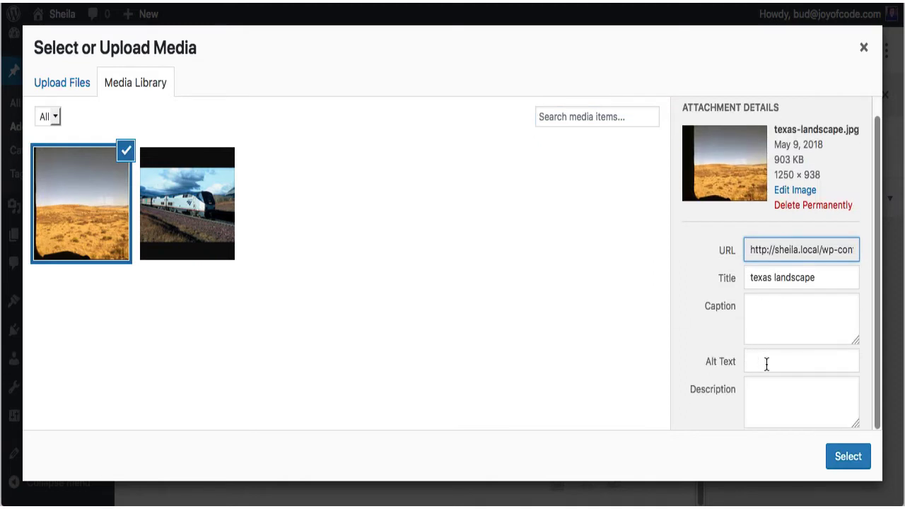
left_click(767, 361)
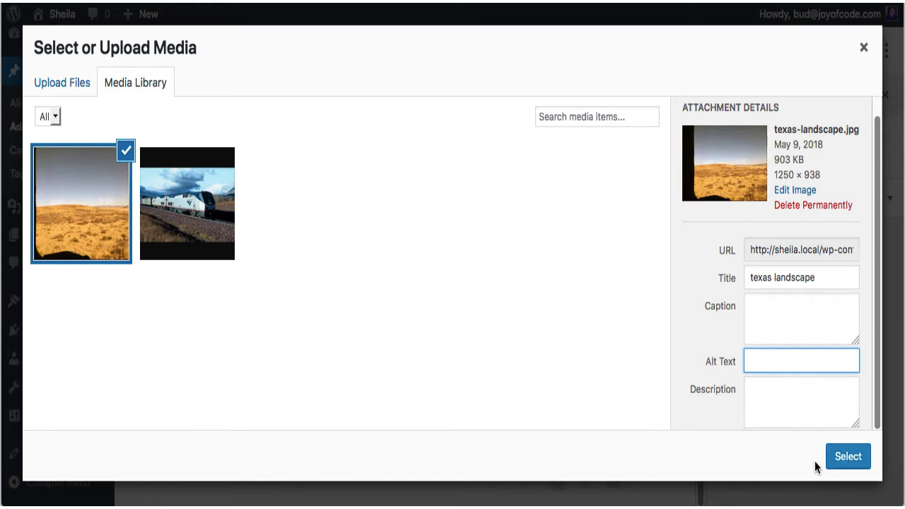
left_click(849, 456)
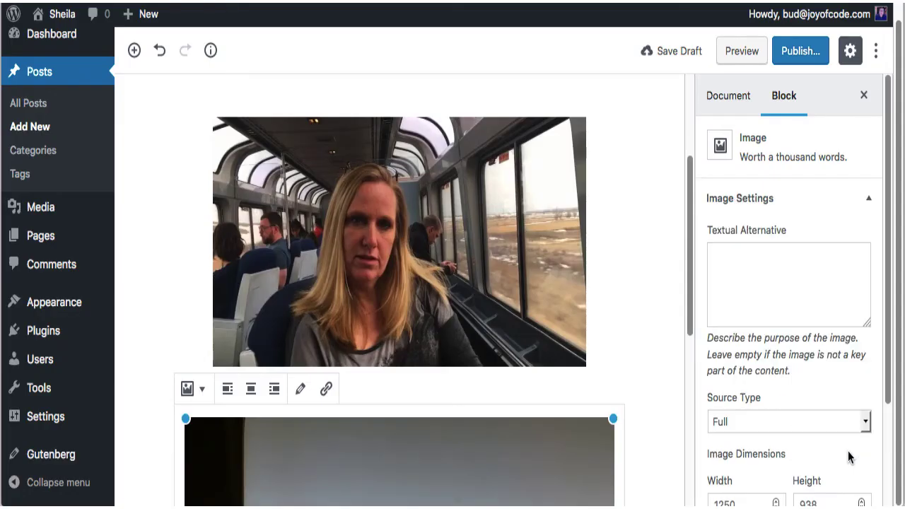
Shrink the landscape image proportionally to about 280 × 210 pixels
scroll(640, 235, "down", 6)
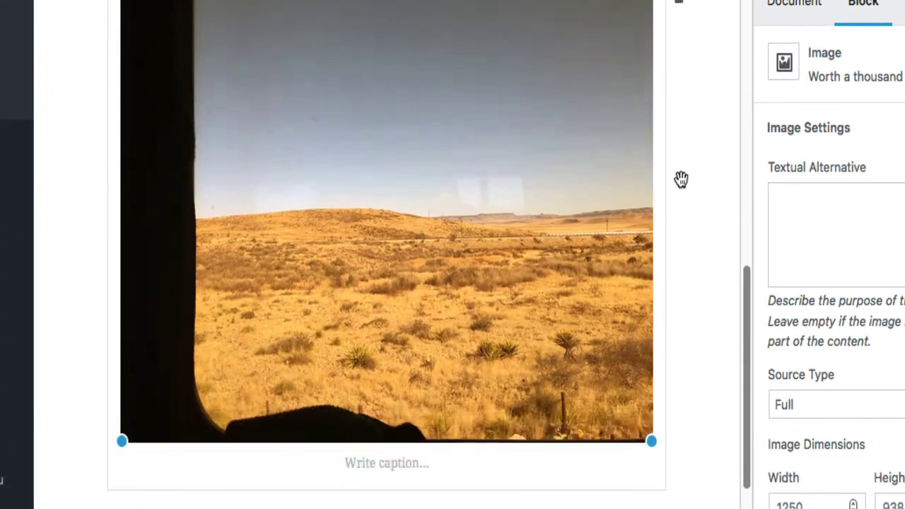
scroll(681, 178, "up", 2)
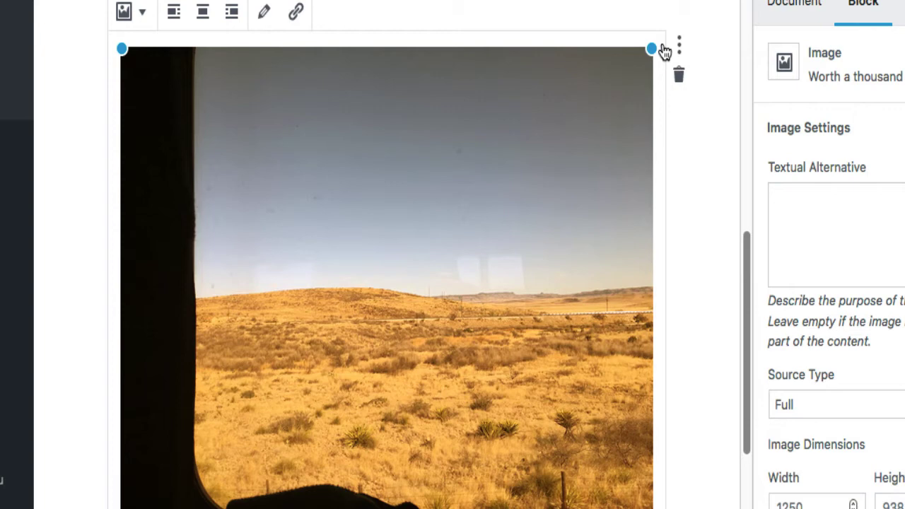
left_click_drag(653, 45, 415, 299)
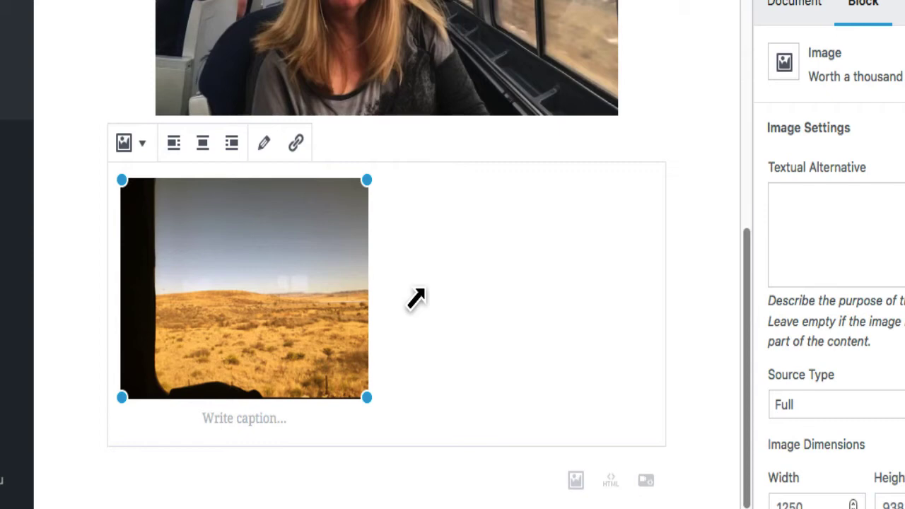
left_click_drag(416, 299, 403, 301)
mouse_move(687, 258)
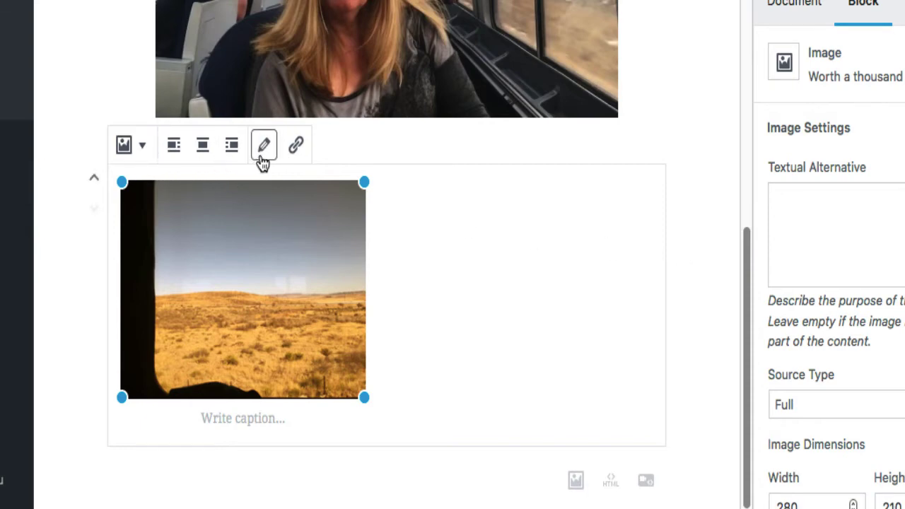
mouse_move(534, 209)
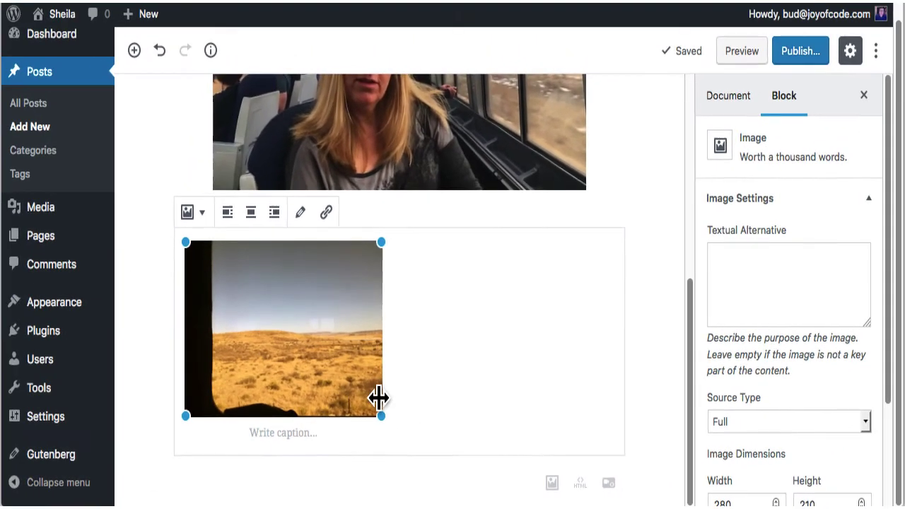
Add a Paragraph block below the landscape image and fill it with the Lorem ipsum placeholder text
mouse_move(125, 50)
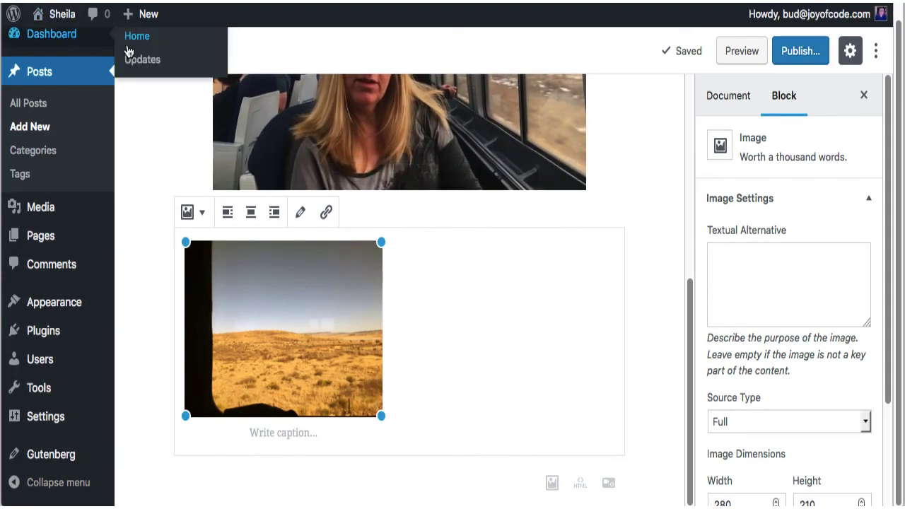
left_click(134, 51)
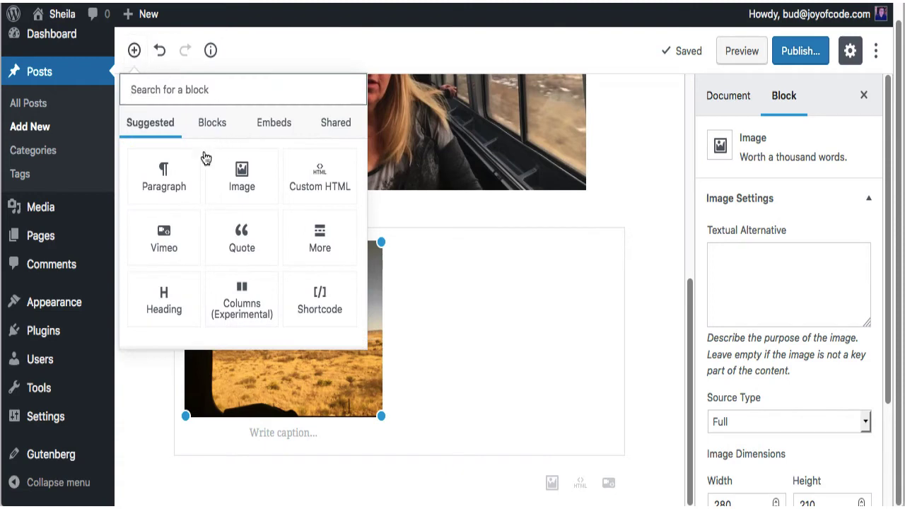
left_click(163, 175)
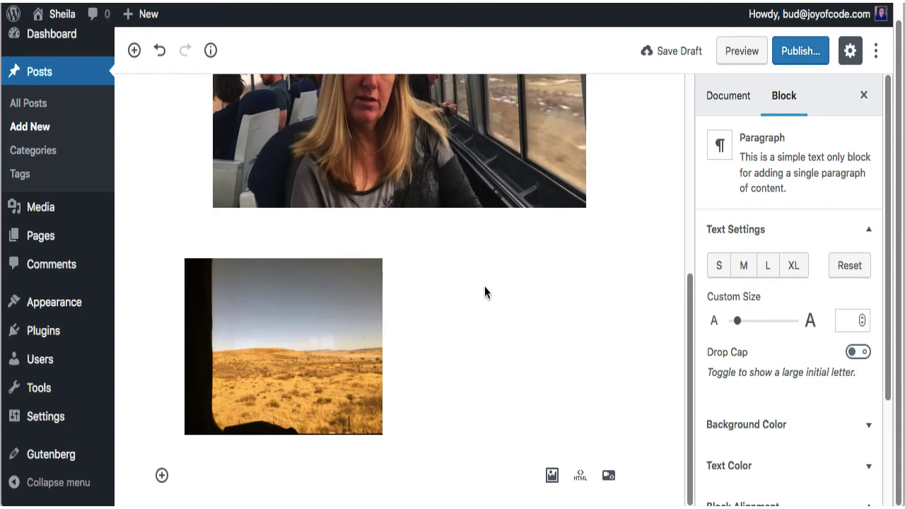
mouse_move(542, 187)
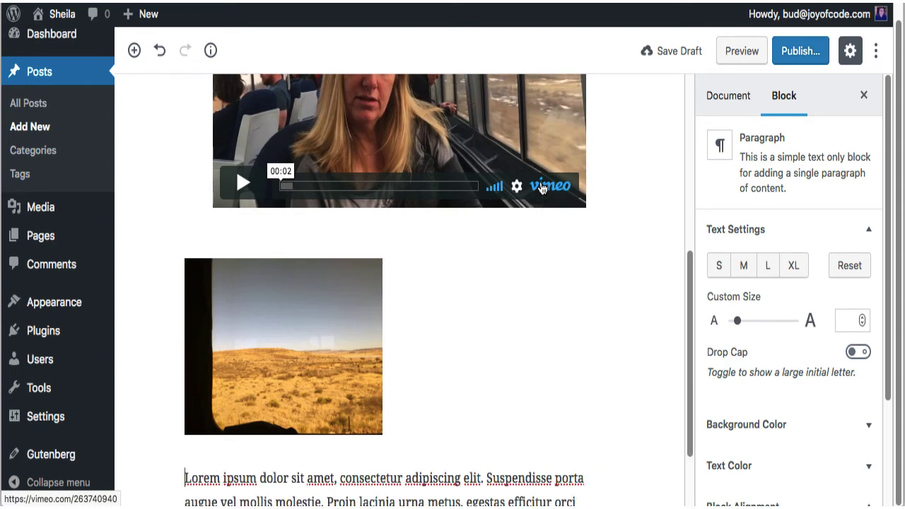
scroll(578, 322, "down", 1)
scroll(578, 316, "down", 3)
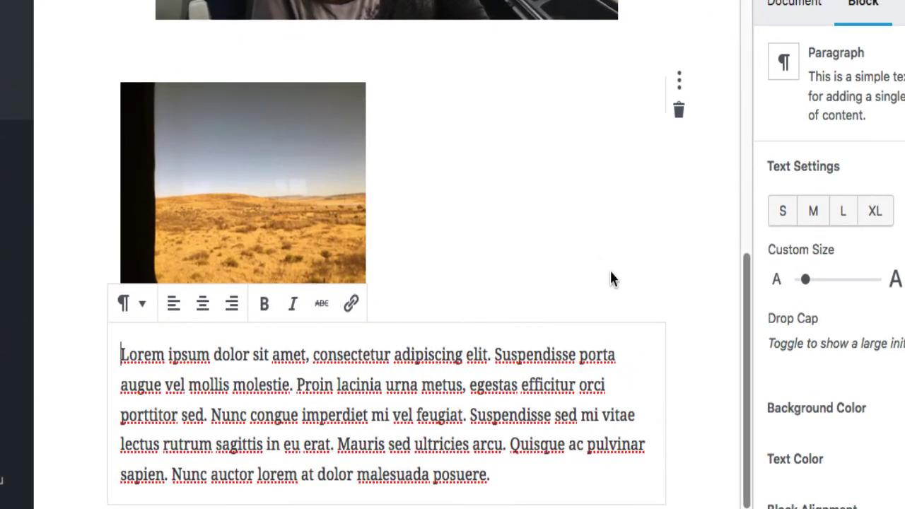
Align the landscape image left so the paragraph wraps beside it, and enlarge it to about 285 × 214 pixels
left_click(315, 176)
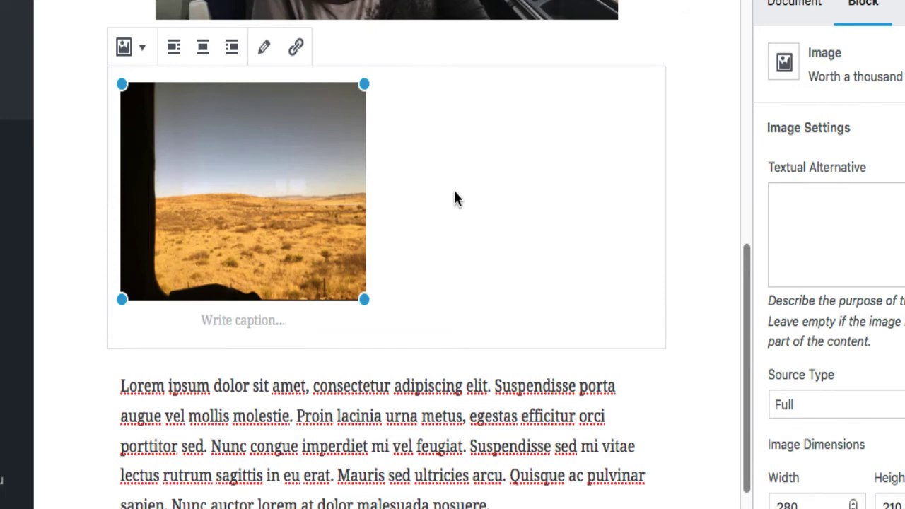
left_click(175, 53)
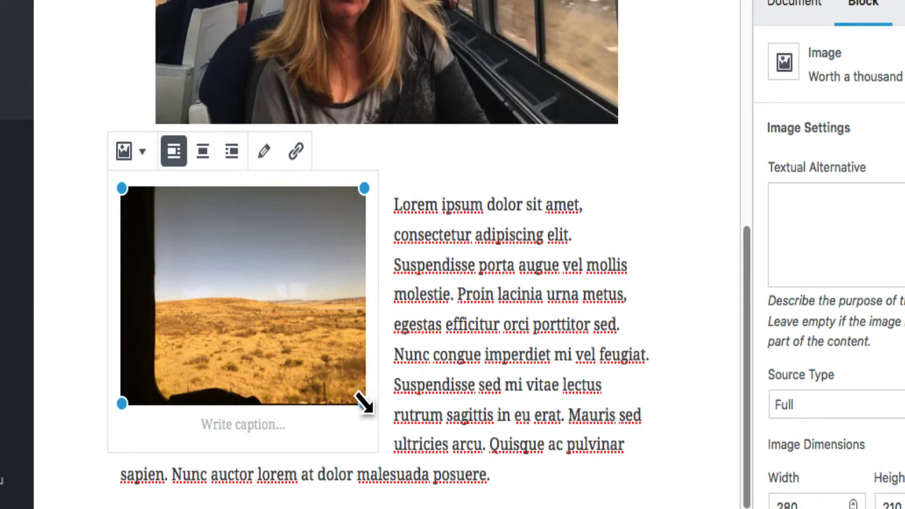
left_click_drag(364, 403, 386, 409)
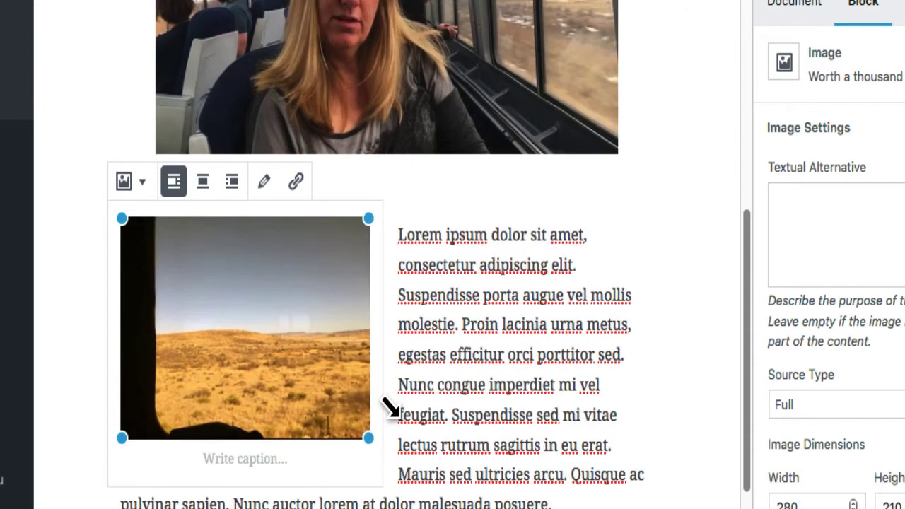
left_click(400, 238)
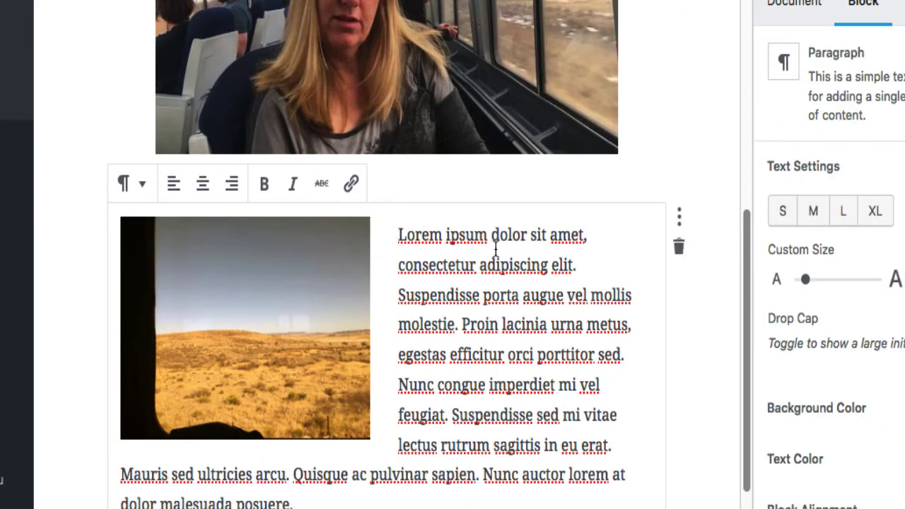
left_click(246, 424)
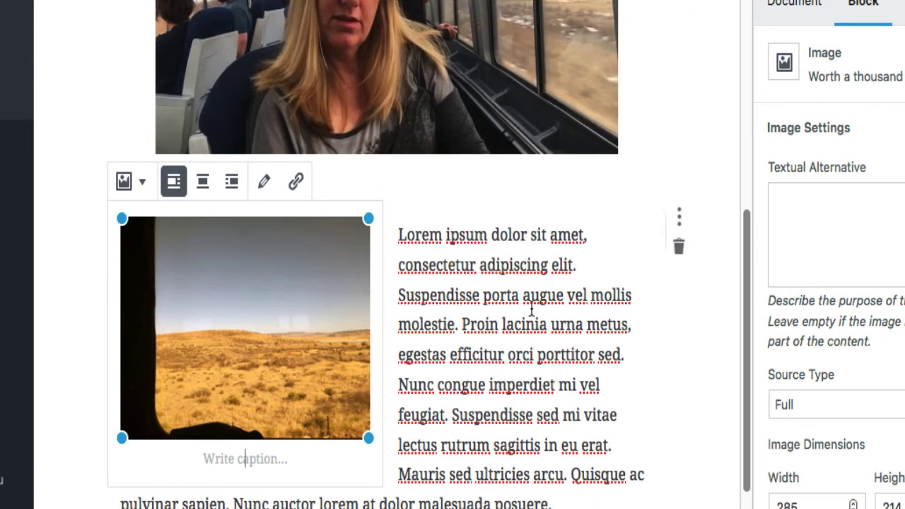
scroll(563, 325, "down", 1)
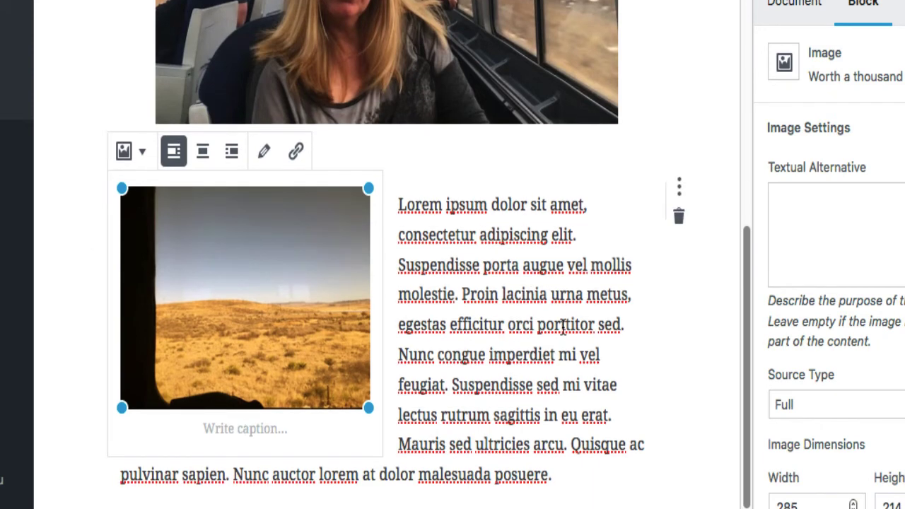
Try aligning the landscape image to the right of the paragraph and restore its left alignment
scroll(563, 326, "up", 2)
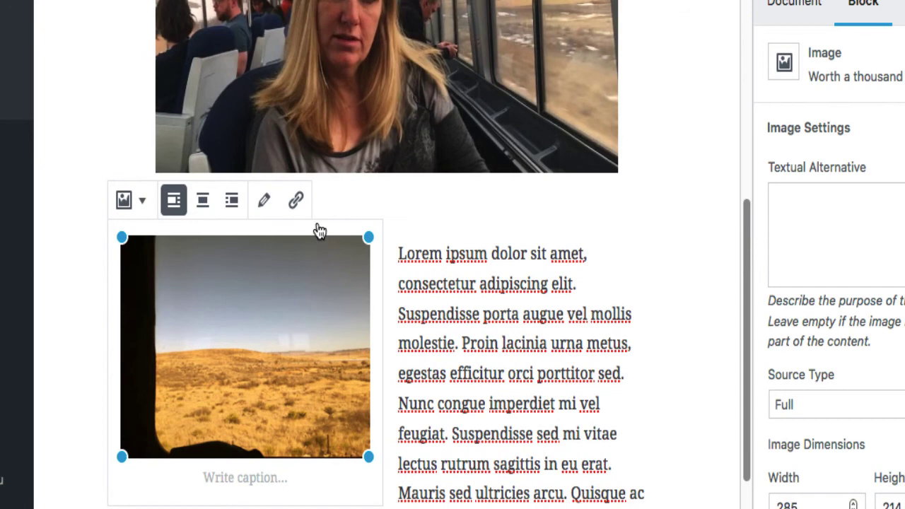
left_click(233, 203)
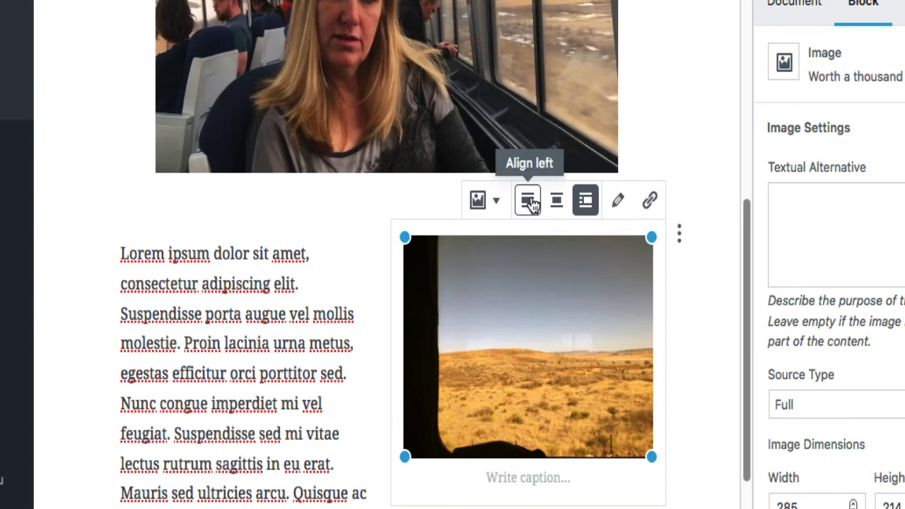
left_click(532, 204)
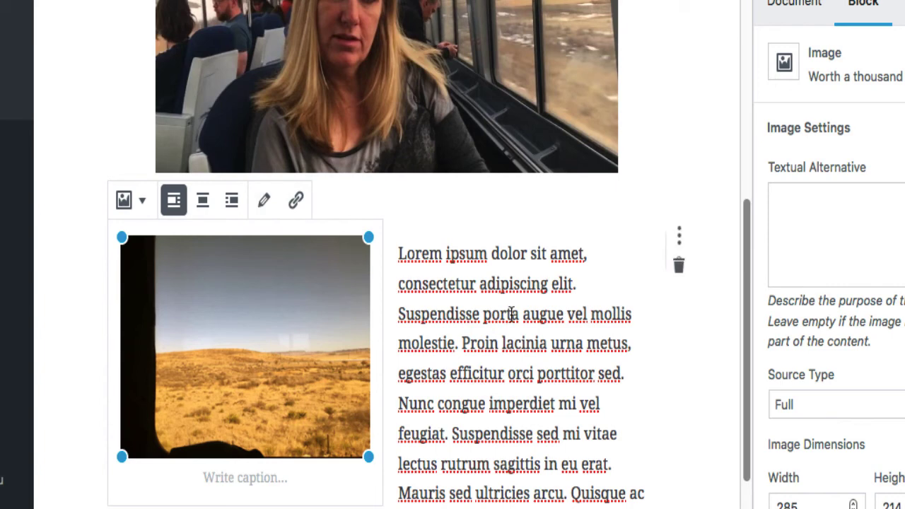
Preview the post and check how the landscape image and its wrapped text are laid out below the video
scroll(511, 313, "down", 1)
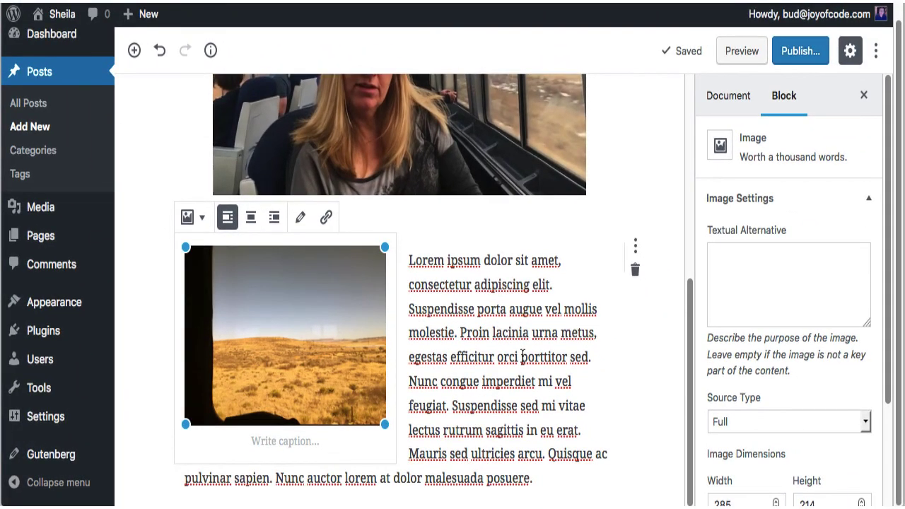
scroll(522, 358, "up", 2)
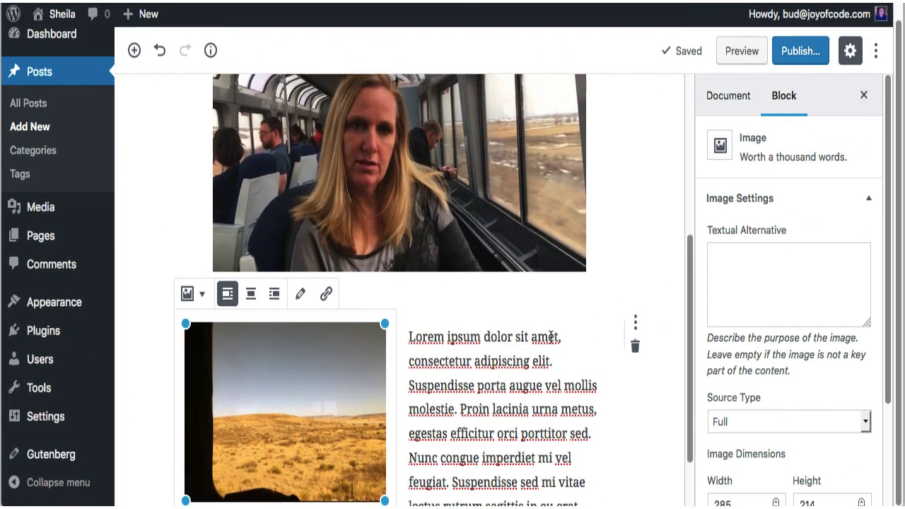
left_click(740, 52)
scroll(576, 296, "down", 3)
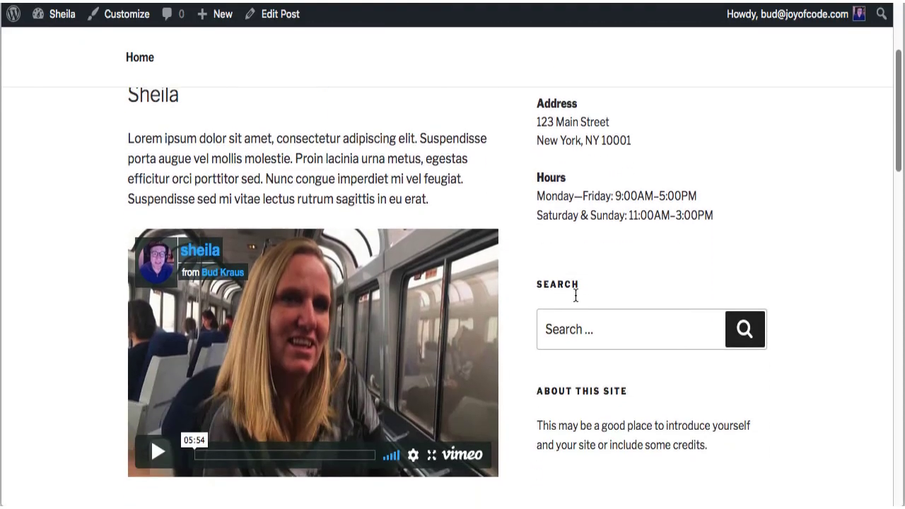
scroll(576, 296, "down", 5)
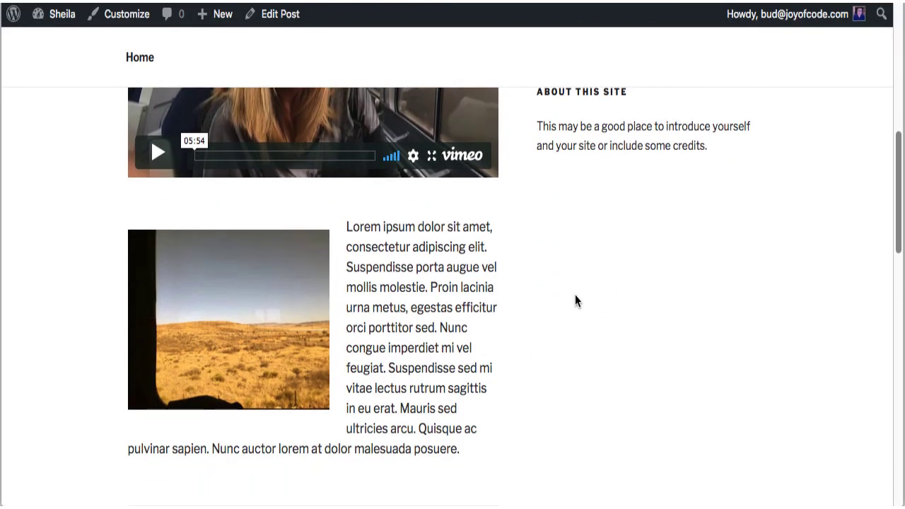
scroll(576, 296, "down", 1)
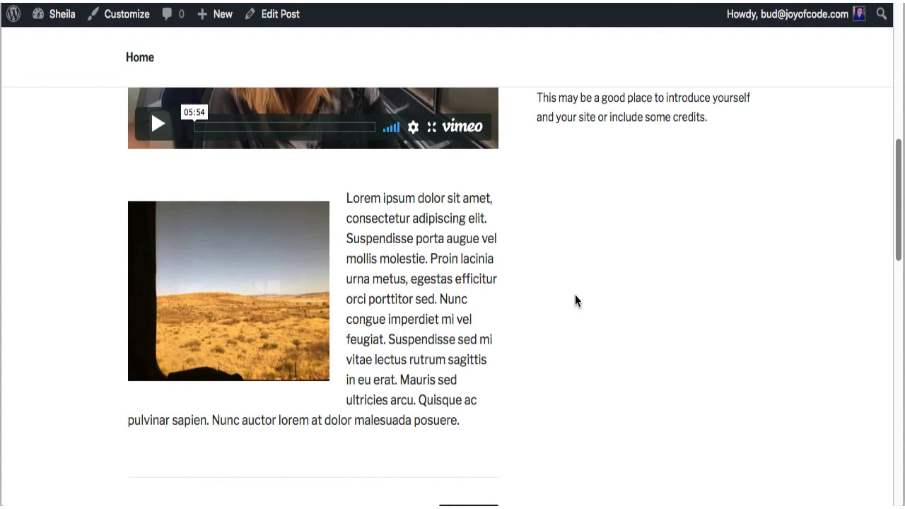
scroll(575, 296, "up", 1)
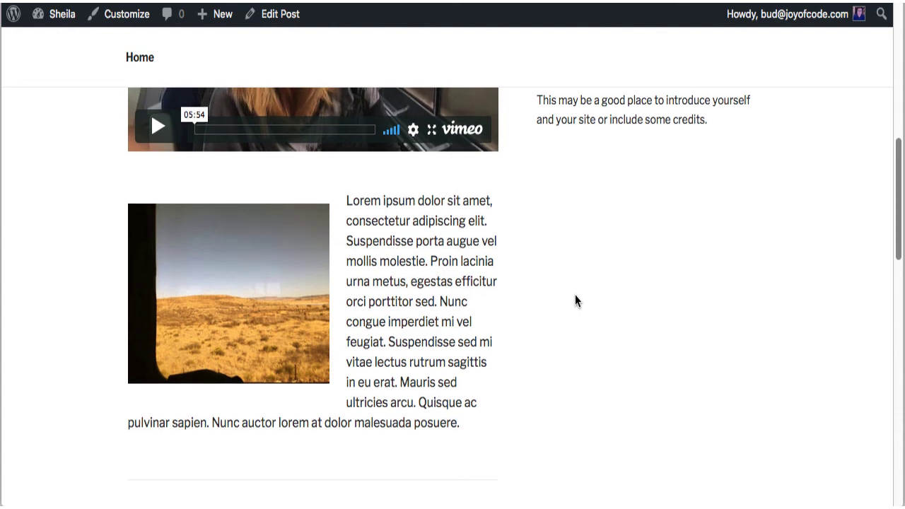
scroll(575, 301, "up", 1)
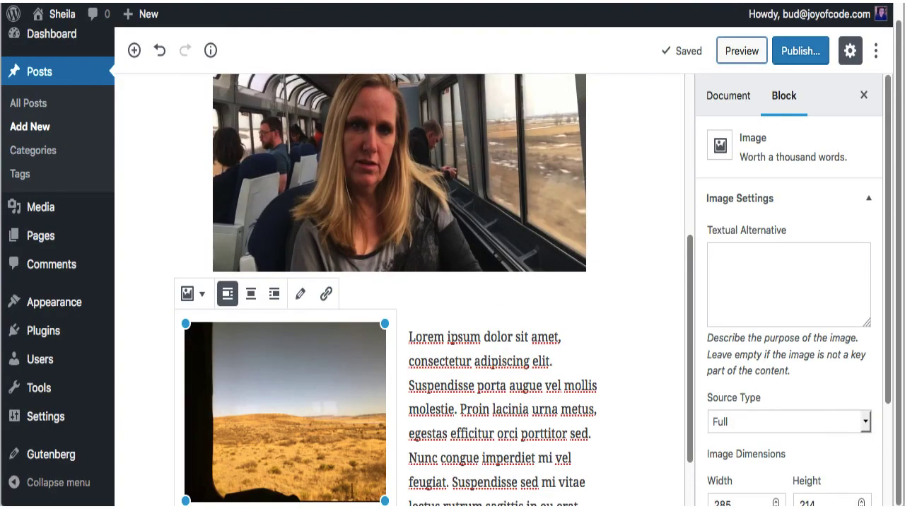
scroll(550, 318, "down", 2)
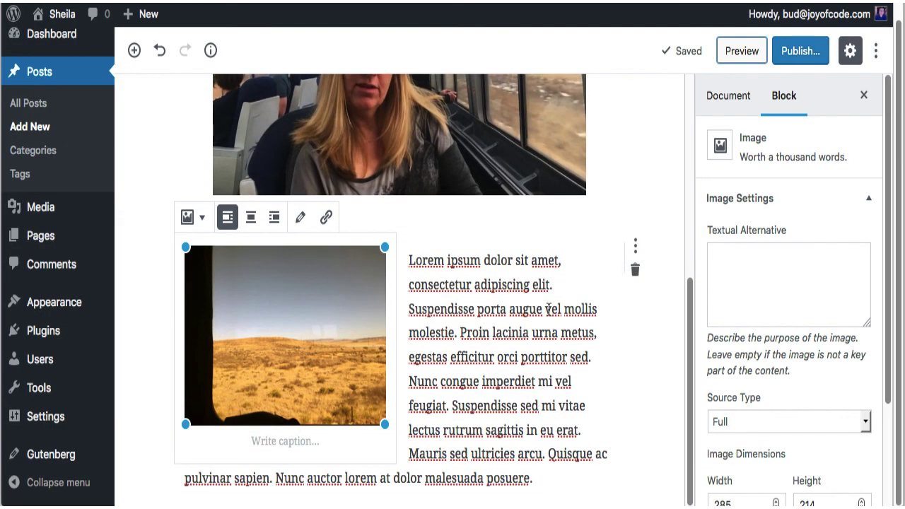